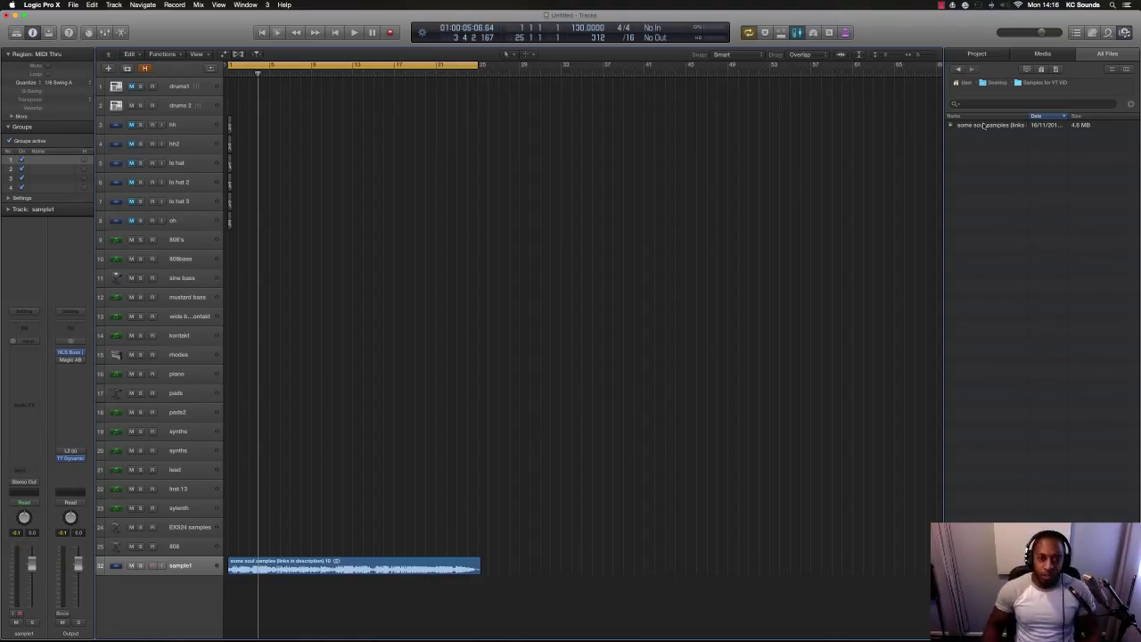
Drag the 'some soul samples' audio file from the browser onto the sample1 track as a region
drag(983, 125, 235, 598)
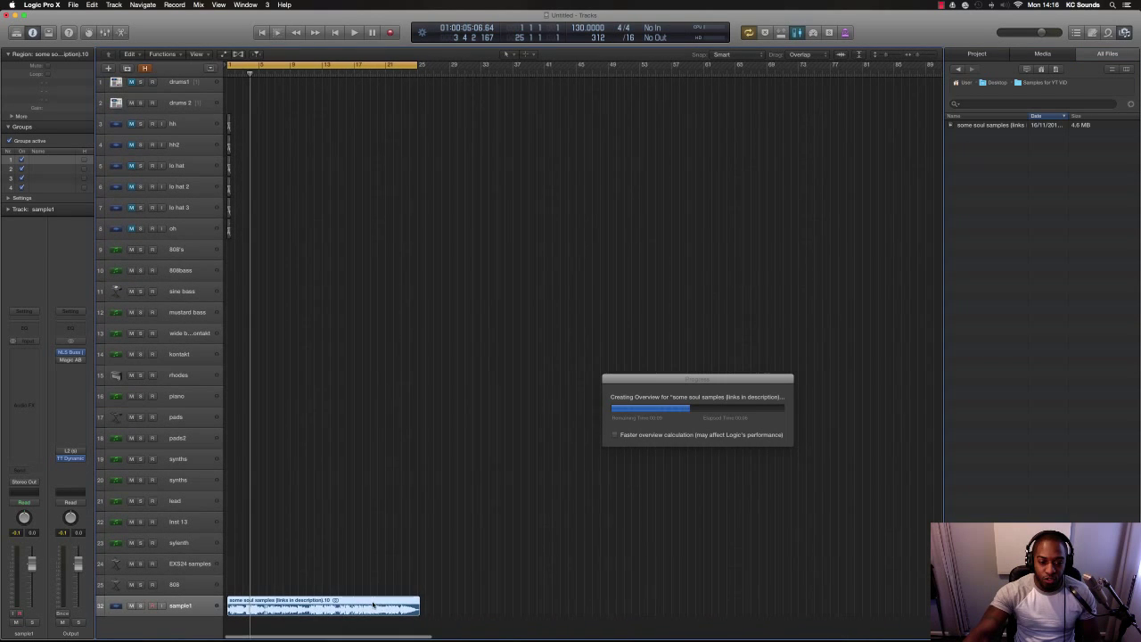
scroll(393, 603, up, 2)
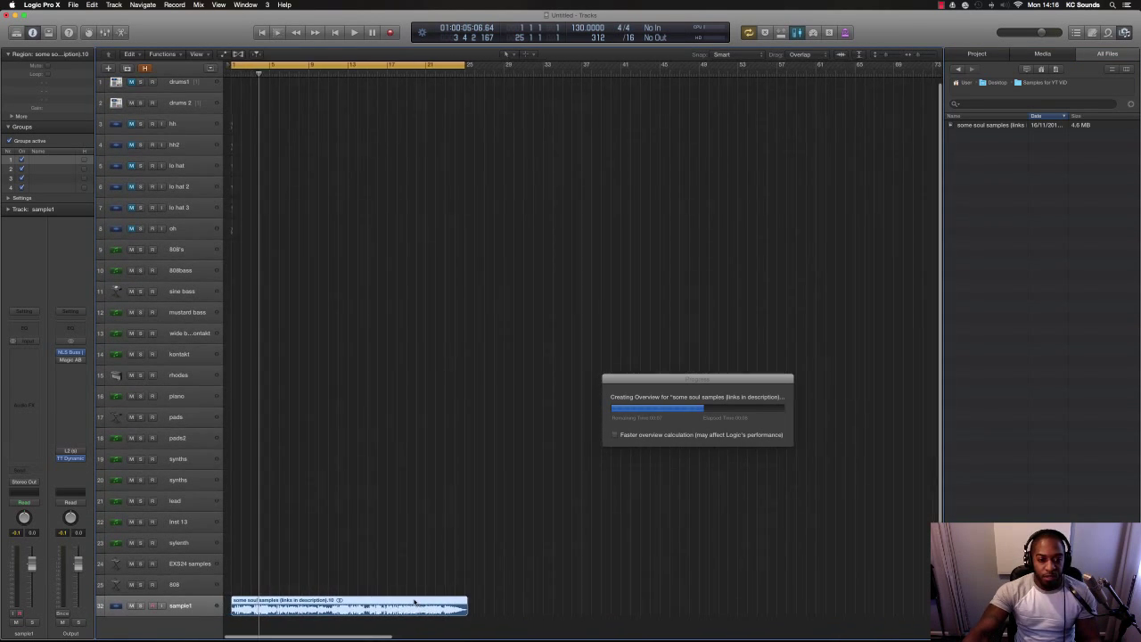
scroll(357, 604, right, 1)
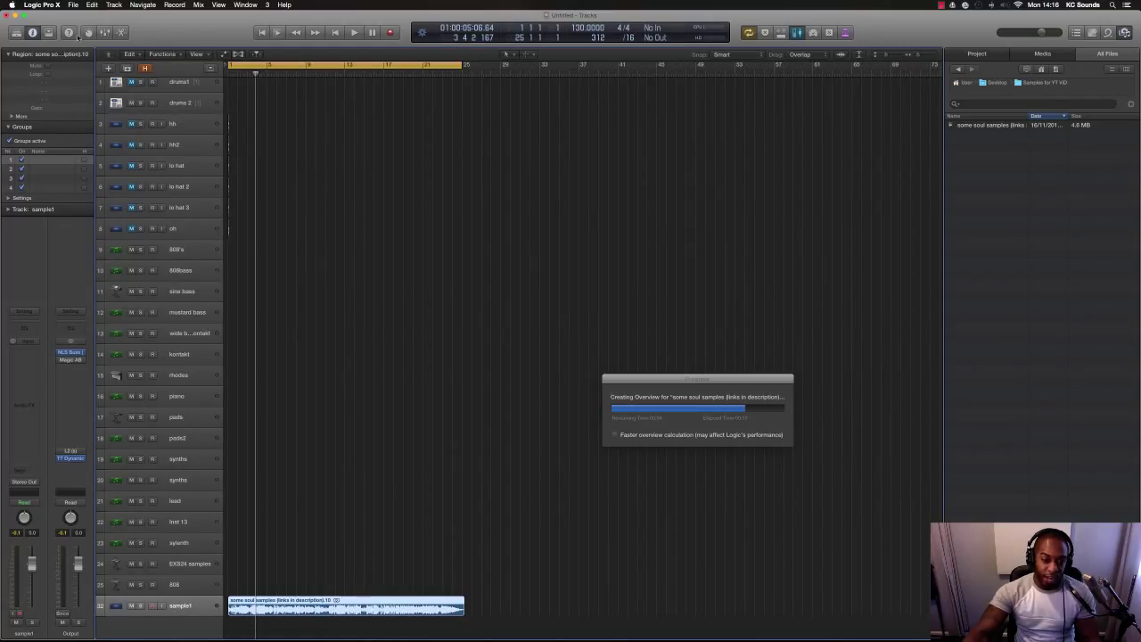
click(73, 4)
click(73, 4)
click(41, 4)
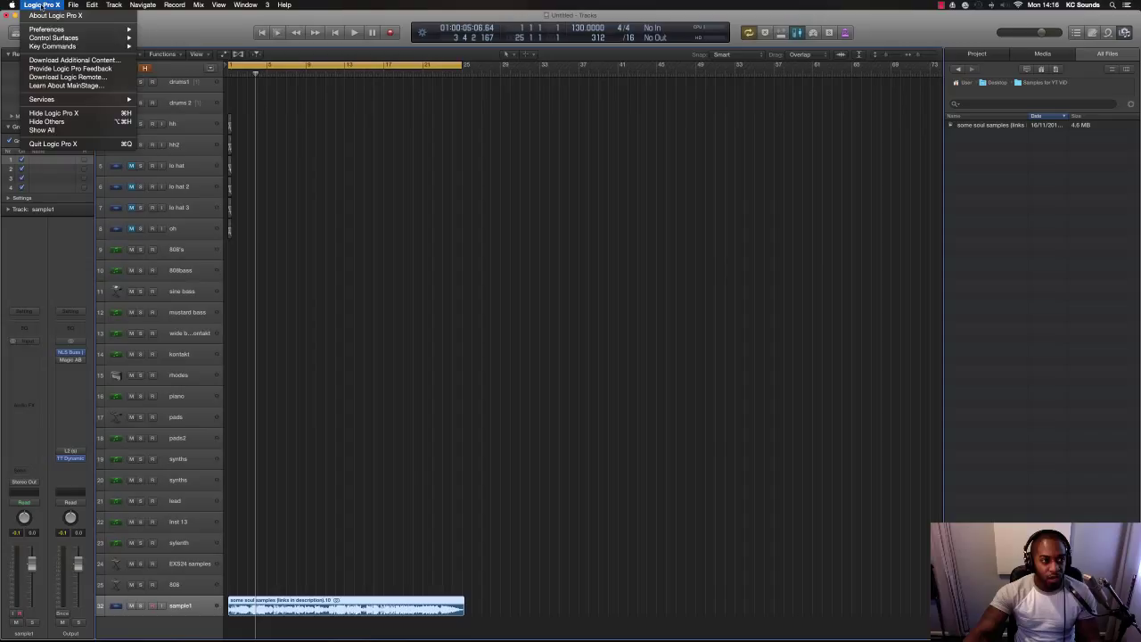
mouse_move(43, 46)
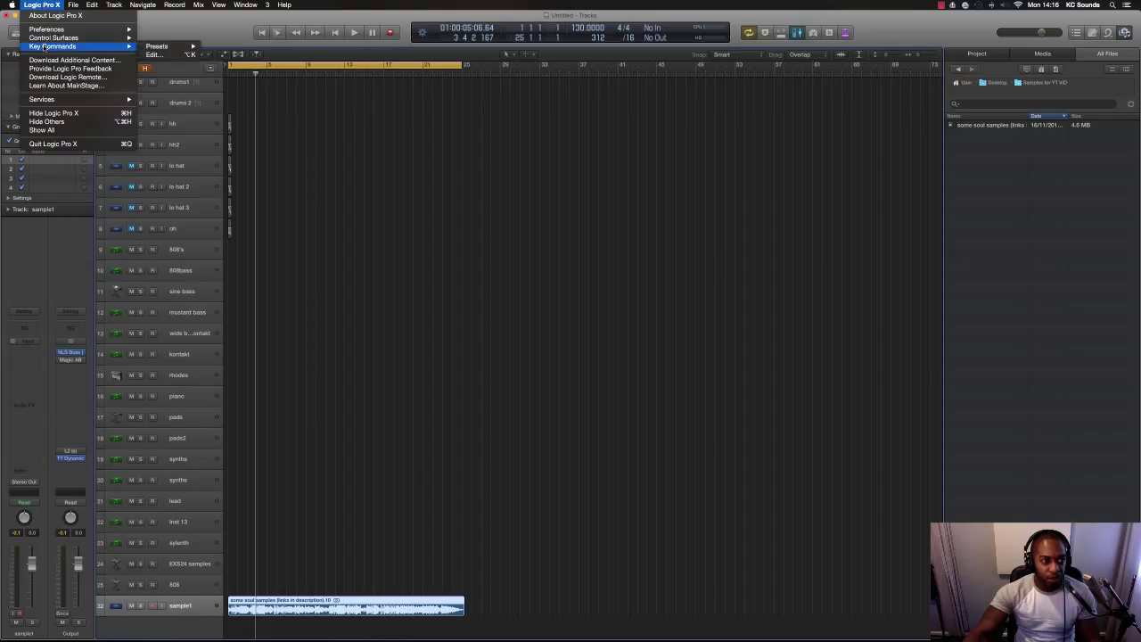
click(154, 54)
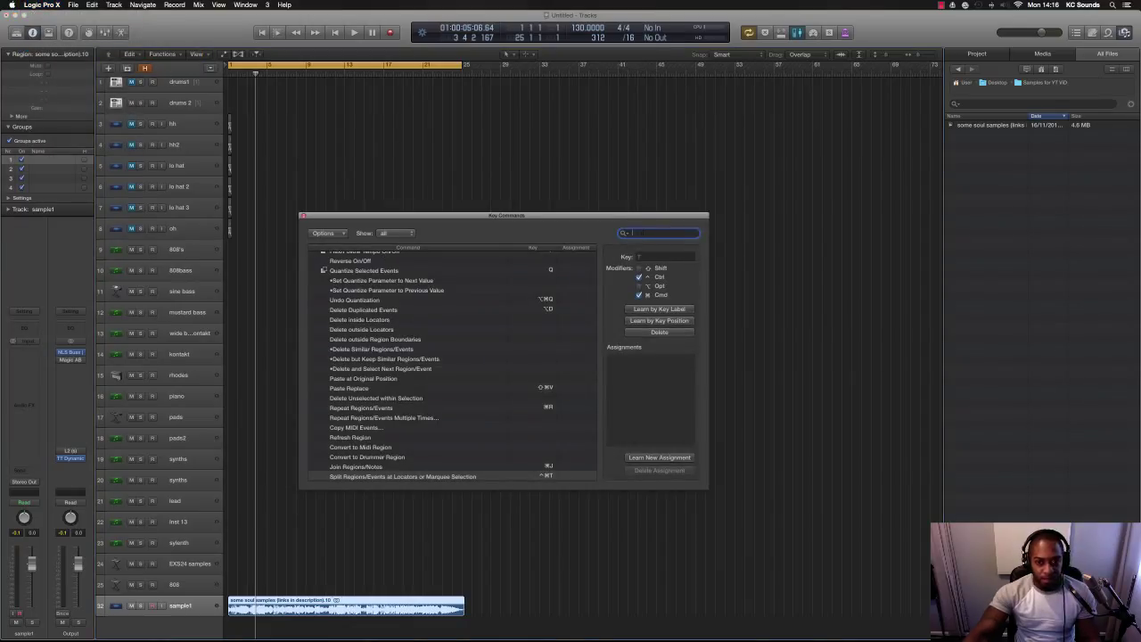
text(split)
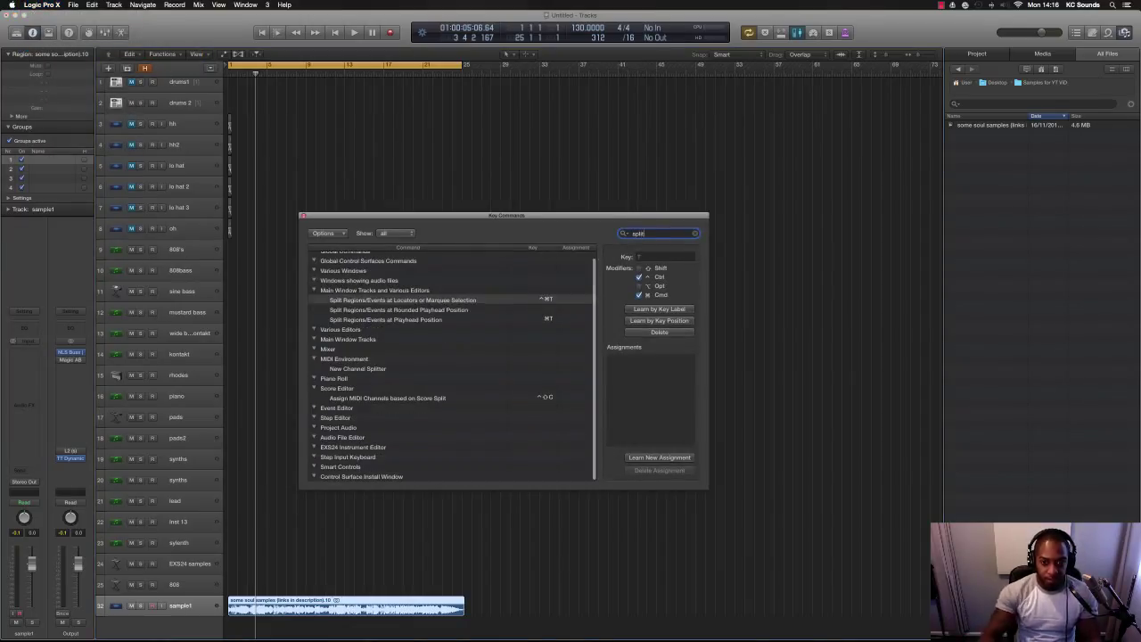
click(365, 320)
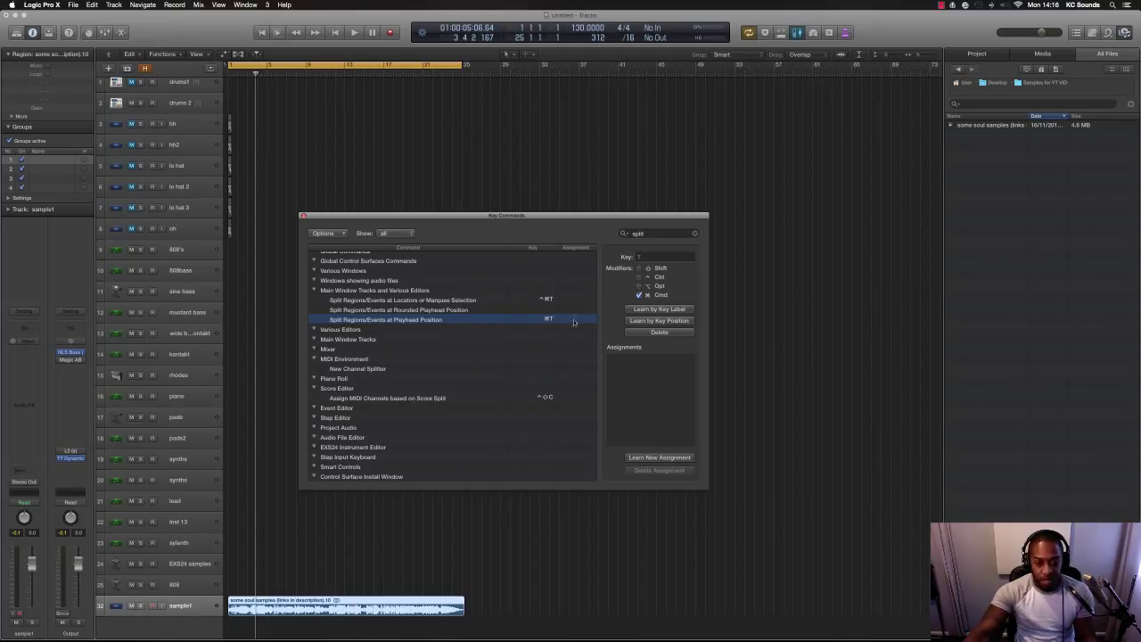
click(303, 218)
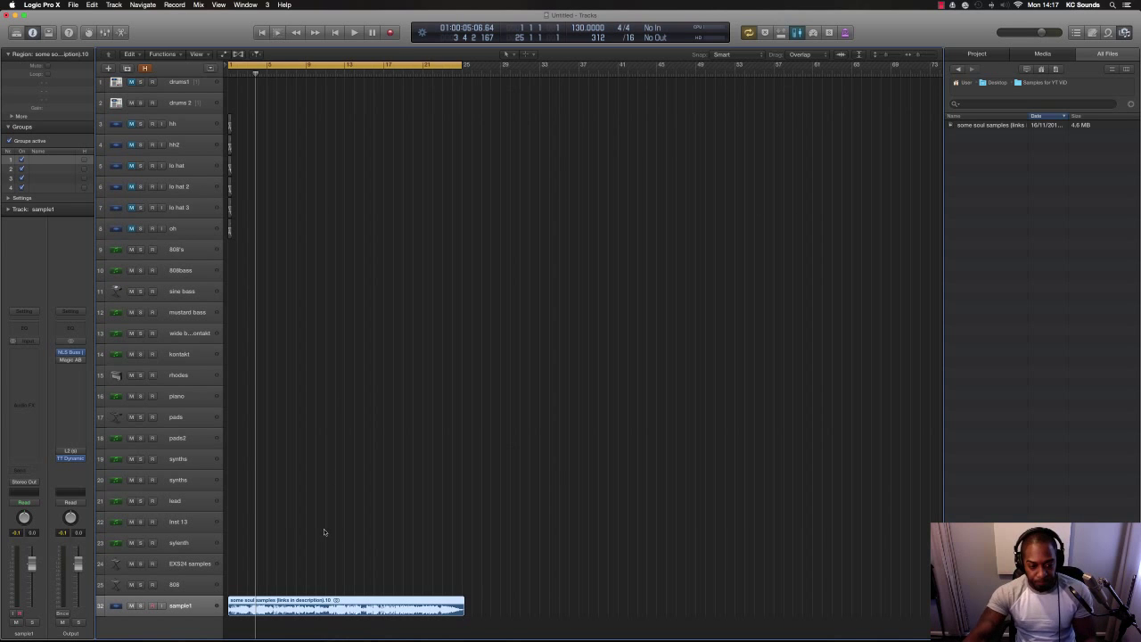
Cut the sample's opening into 13 slices during playback, delete the leftover tail, and select all slices
scroll(304, 548, up, 5)
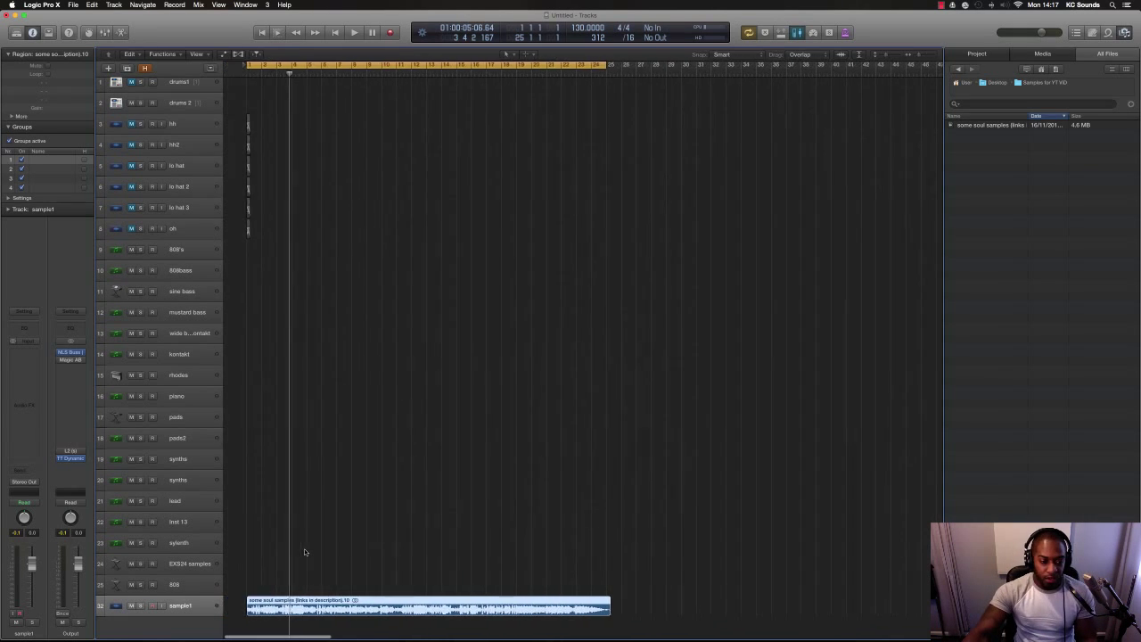
scroll(281, 580, up, 5)
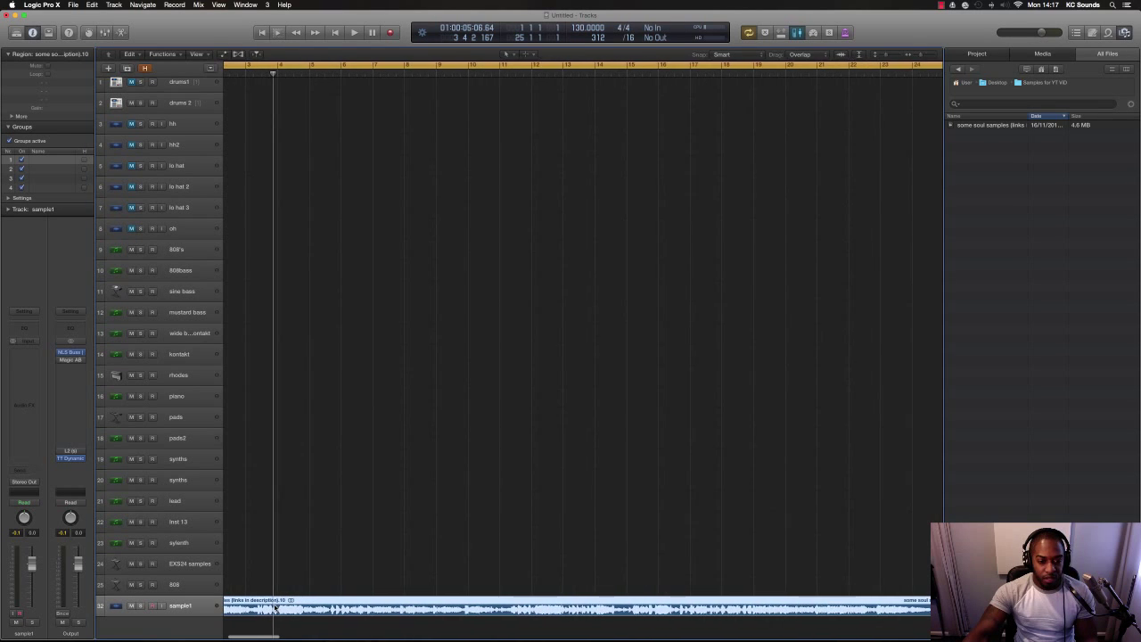
scroll(270, 557, left, 2)
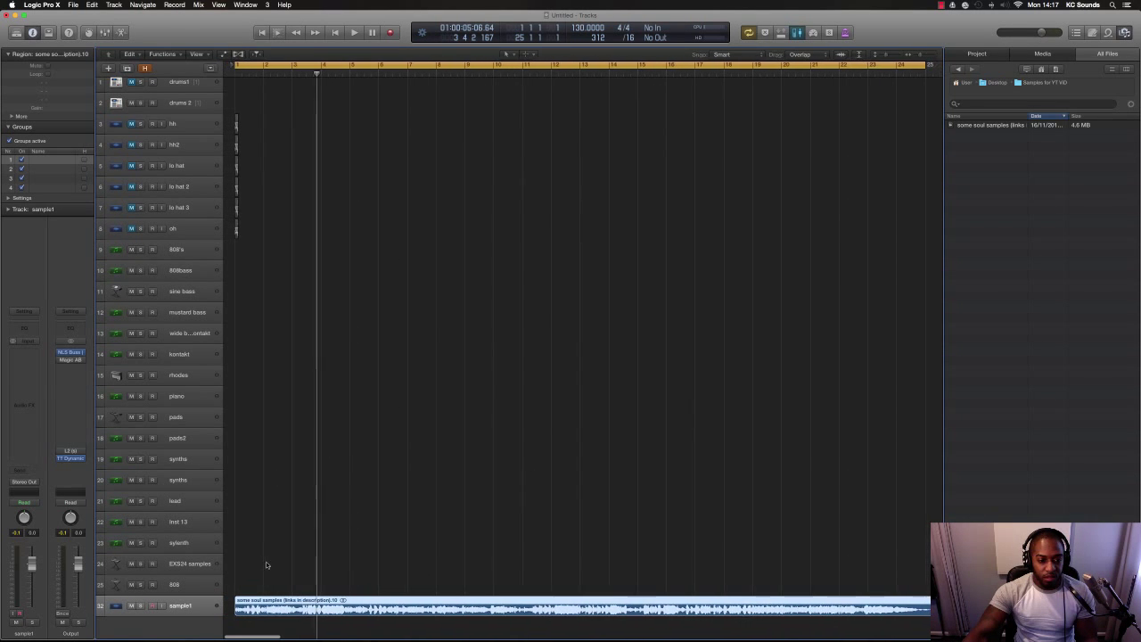
scroll(292, 529, up, 5)
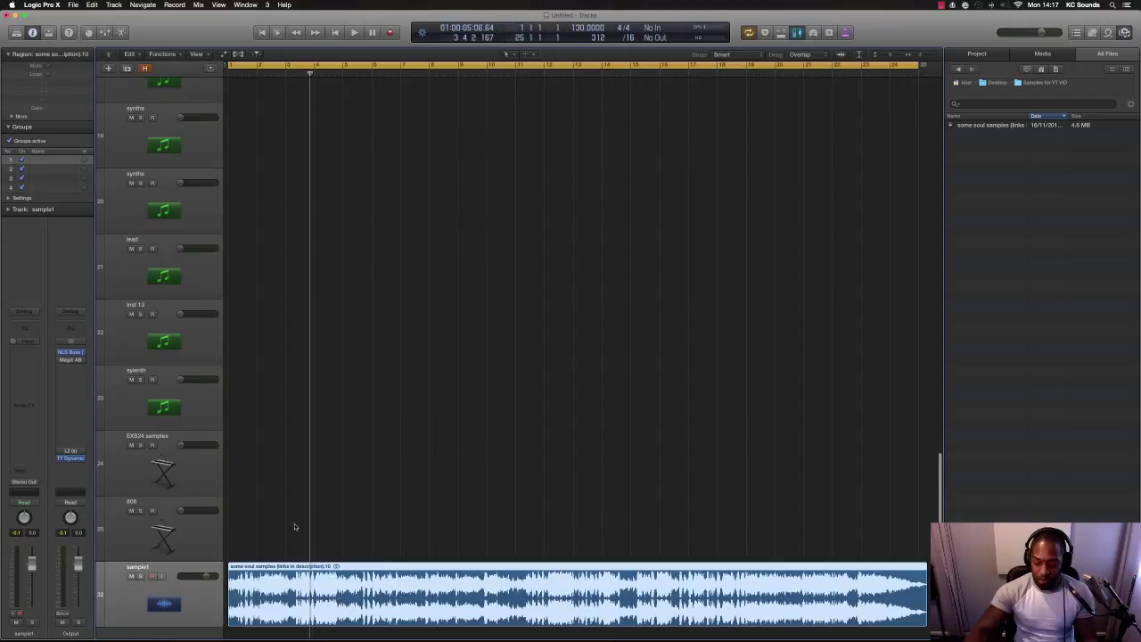
key(Return)
key(space)
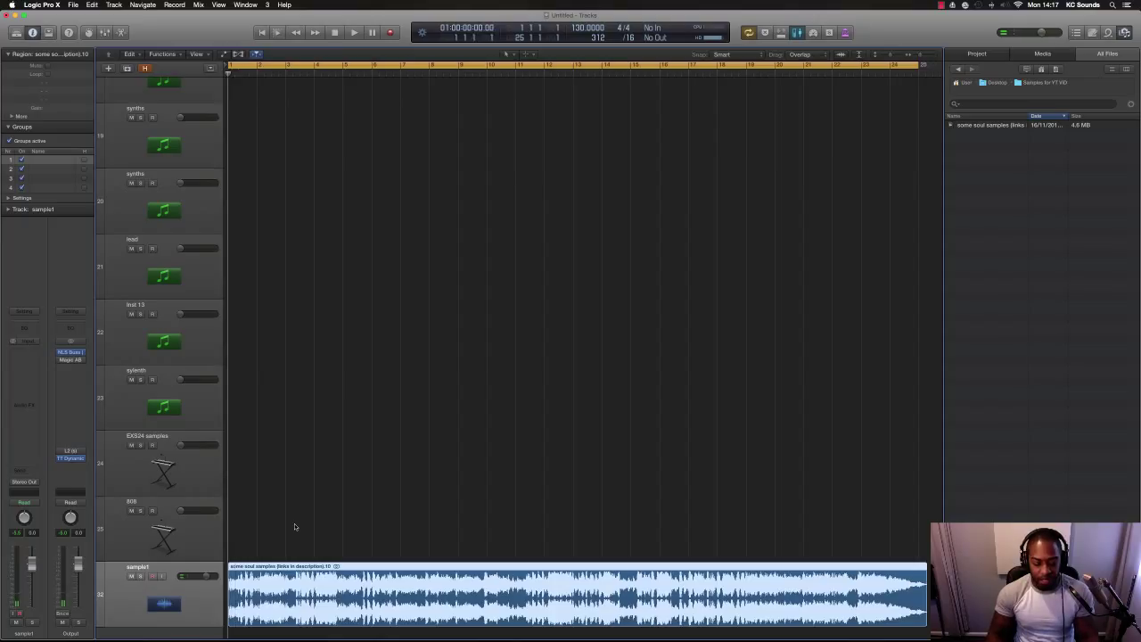
key(space)
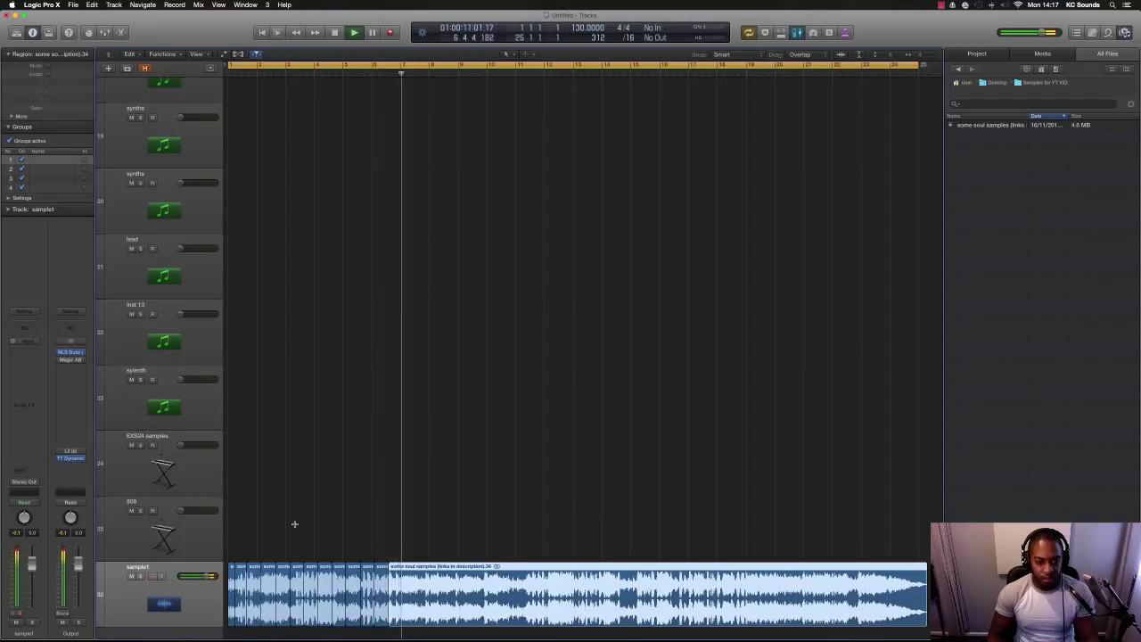
key(space)
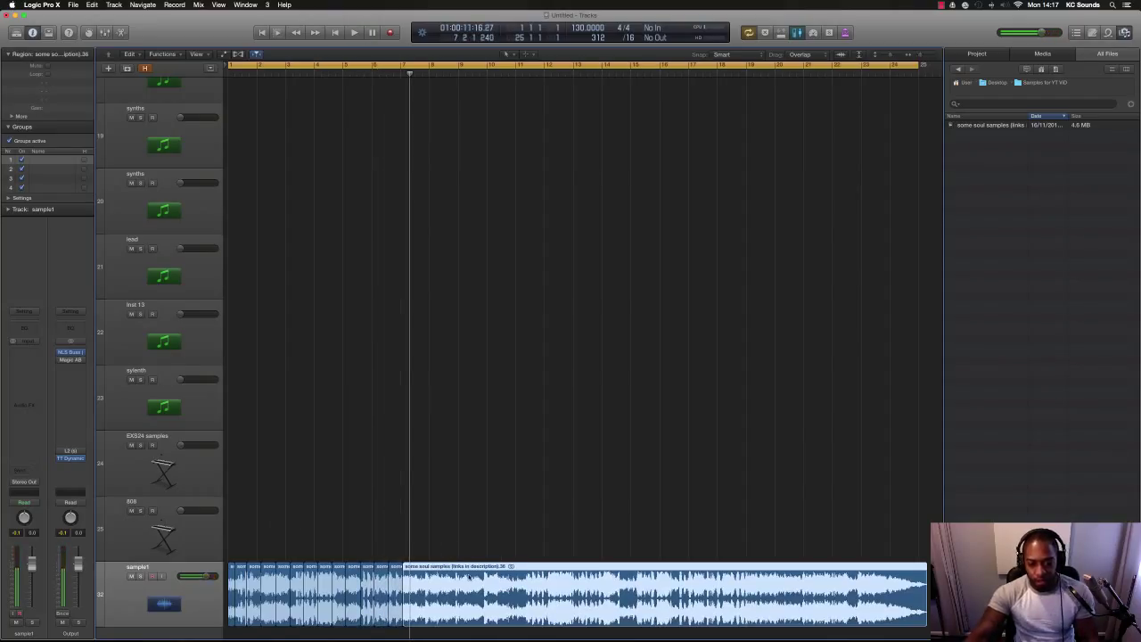
key(Delete)
key(super+a)
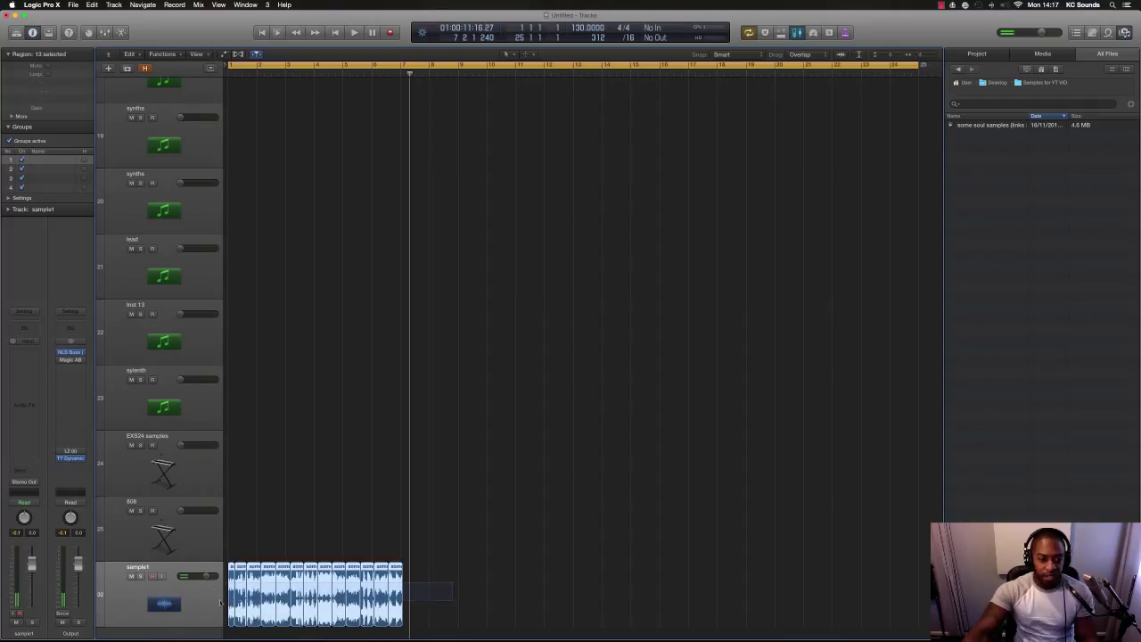
Open the EXS24 sampler's Instrument Editor on the EXS24 samples track
click(148, 482)
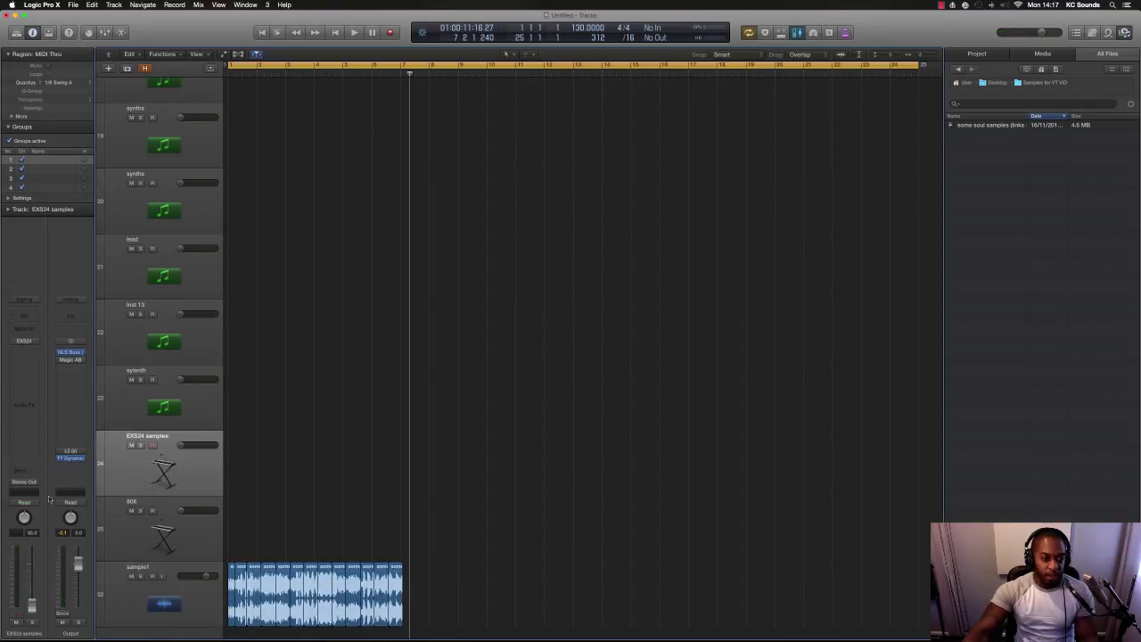
click(24, 342)
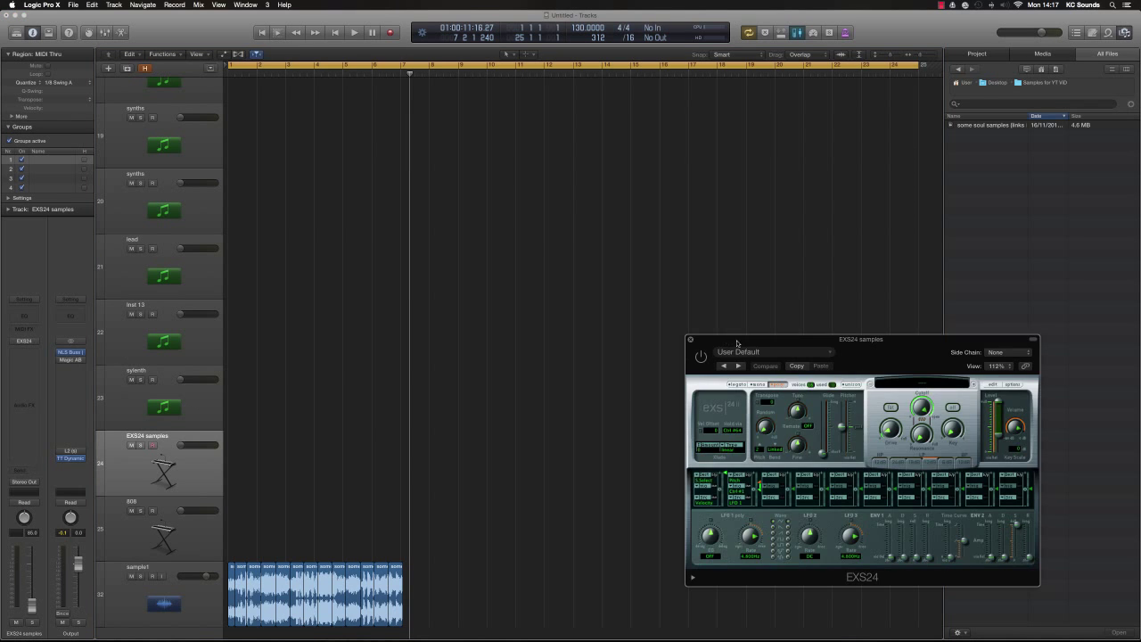
drag(748, 343, 393, 220)
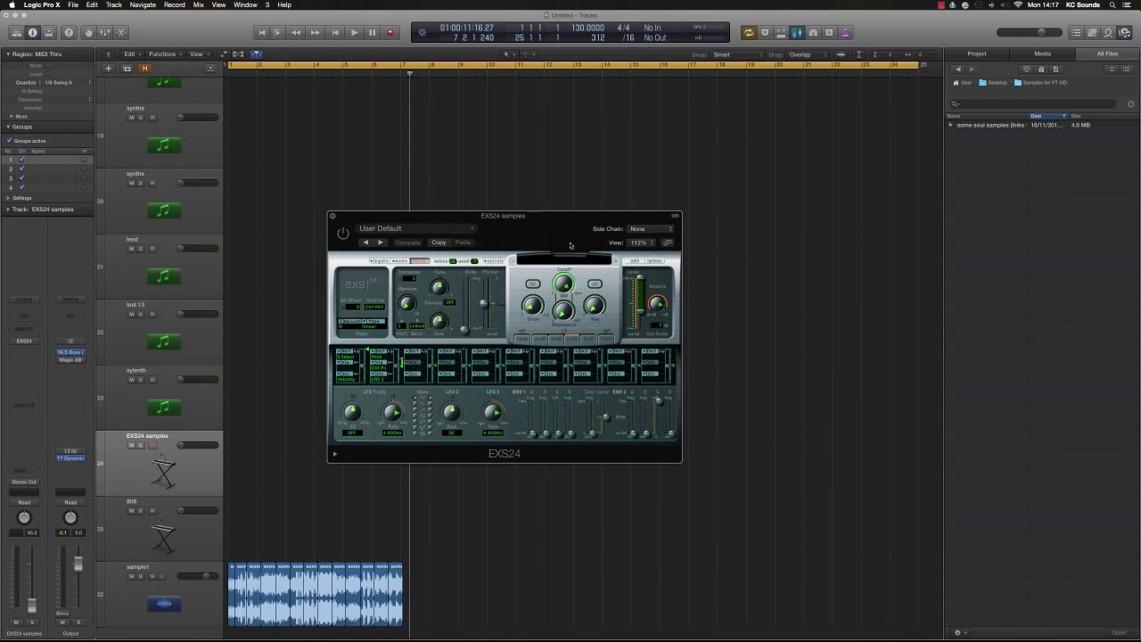
click(634, 261)
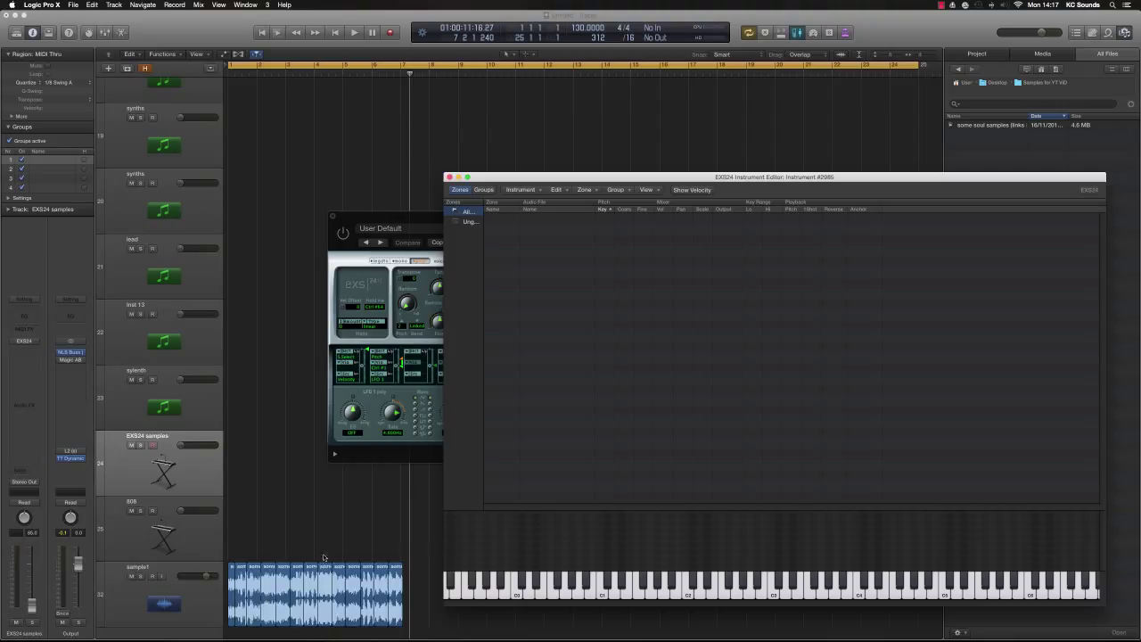
Drag the 13 chopped regions into the editor and confirm mapping them as zones C1 to C2
click(192, 604)
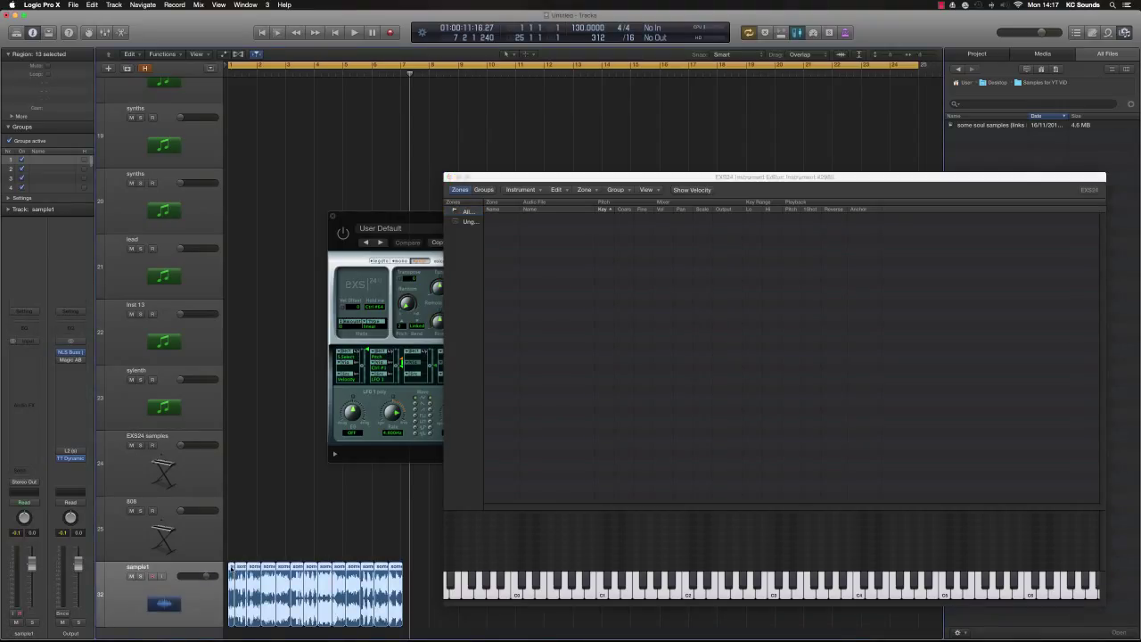
drag(230, 568, 656, 348)
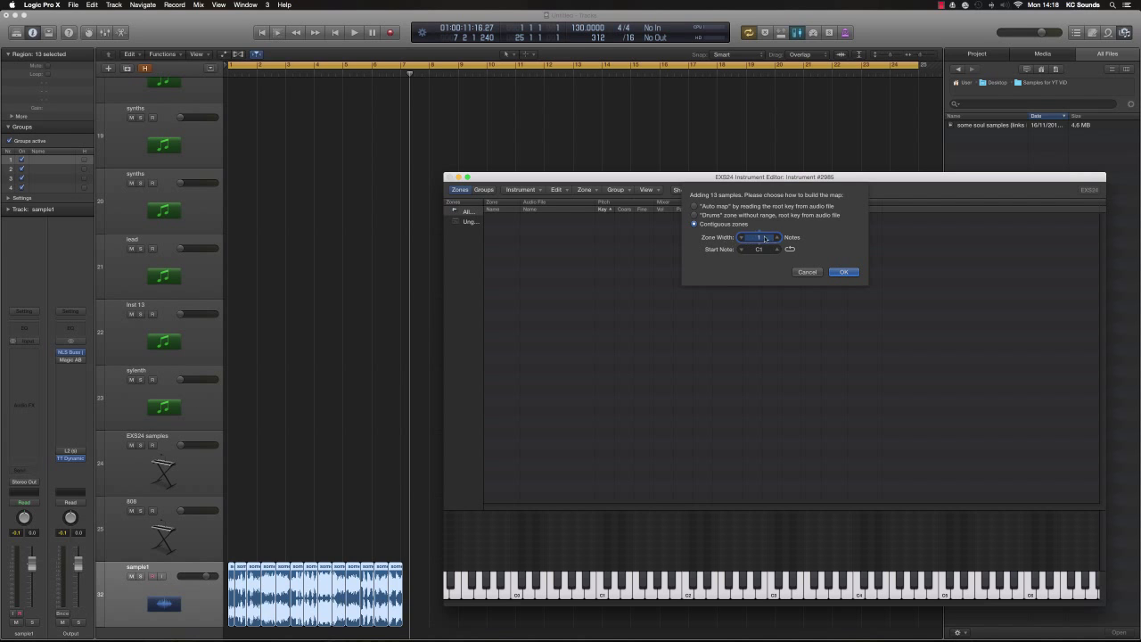
click(843, 272)
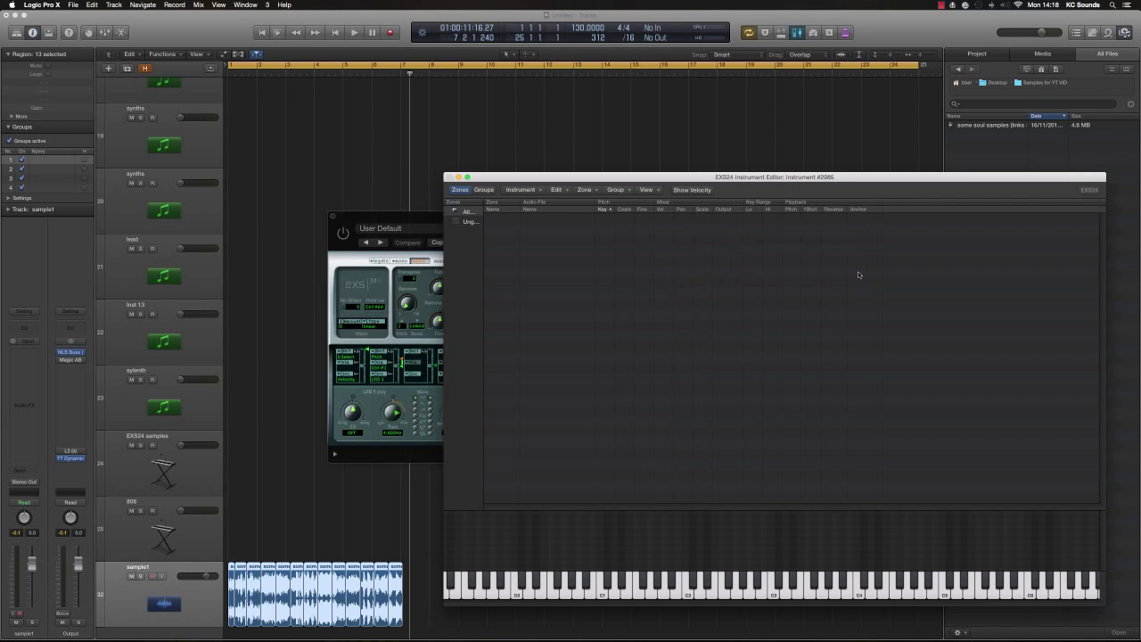
Create a new group and move all 13 zones into it
drag(786, 175, 655, 115)
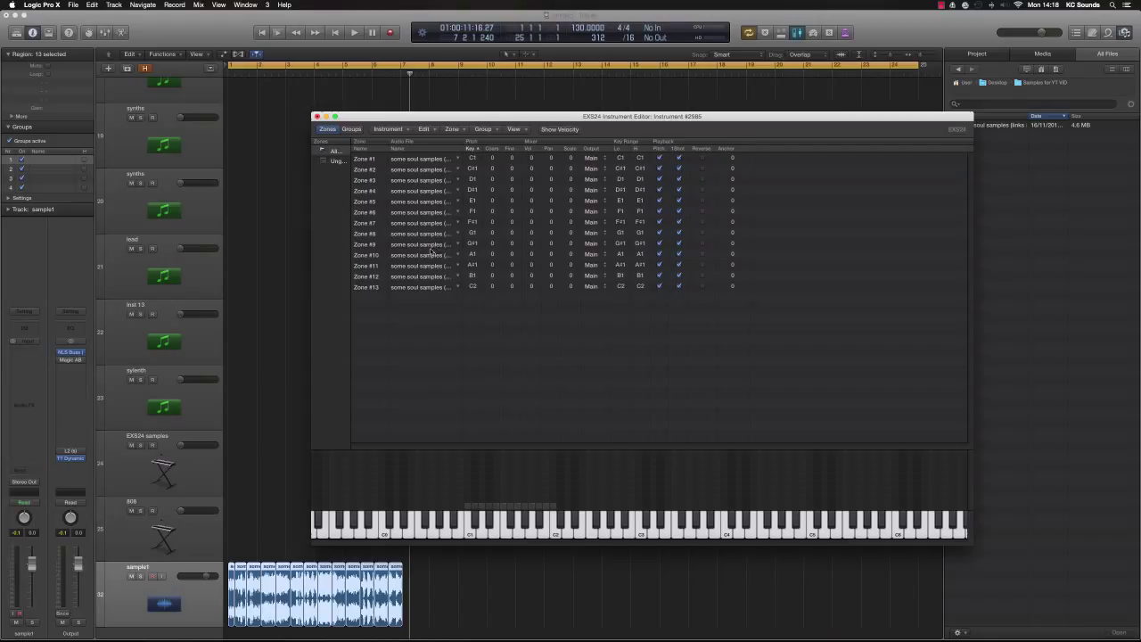
click(483, 130)
click(495, 140)
key(super+a)
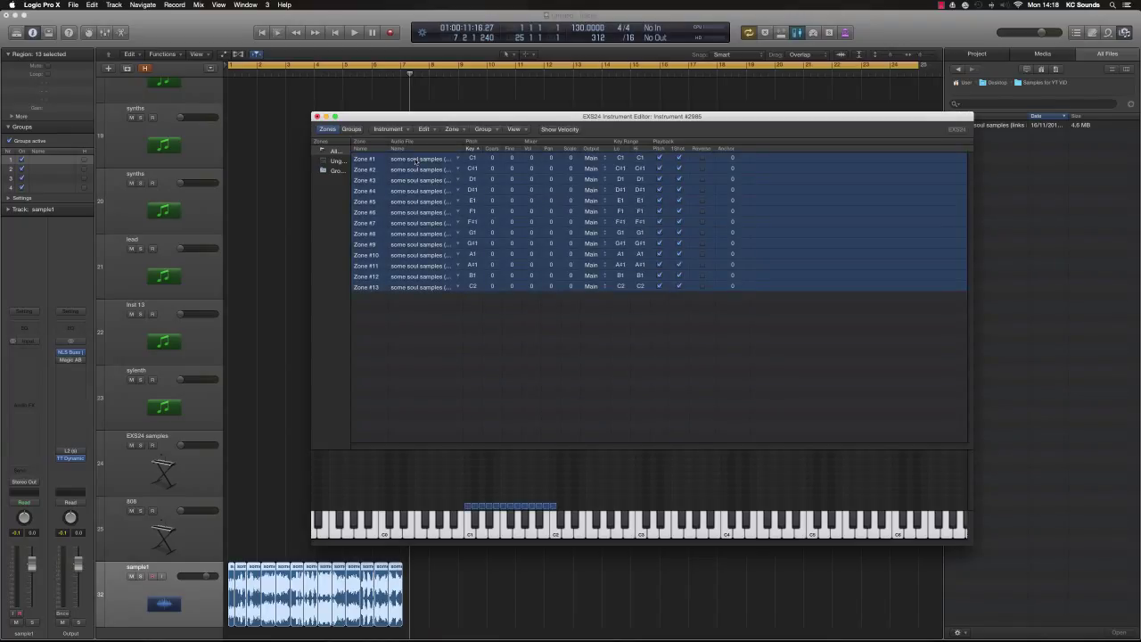
drag(416, 161, 338, 175)
Set Group #2's polyphony to 1 voice and select the EXS24 samples track
click(353, 130)
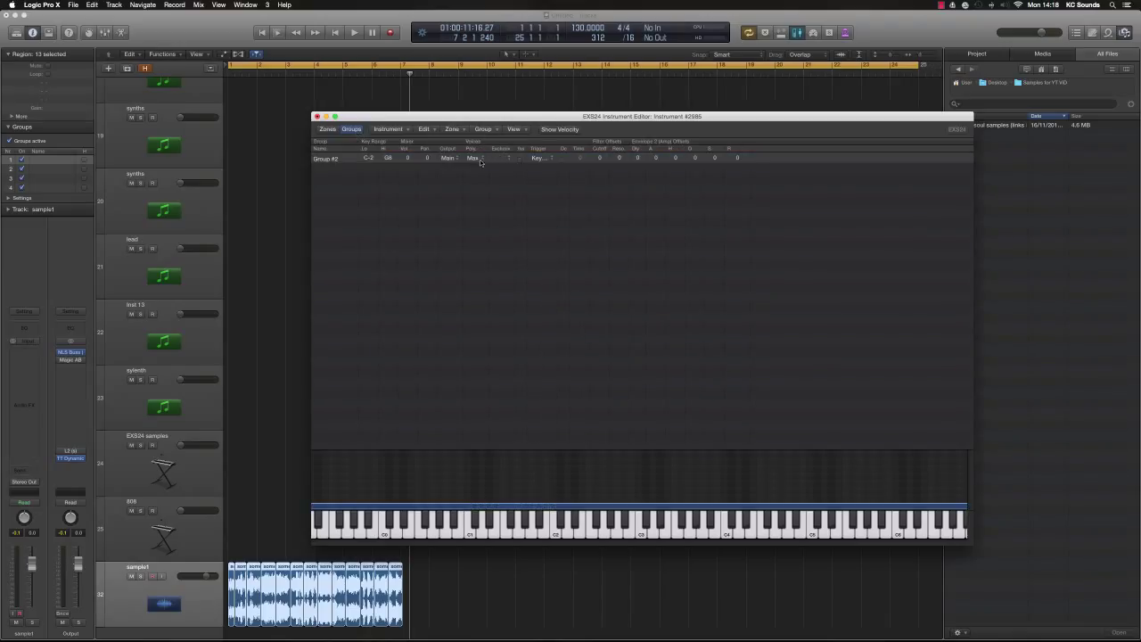
click(477, 159)
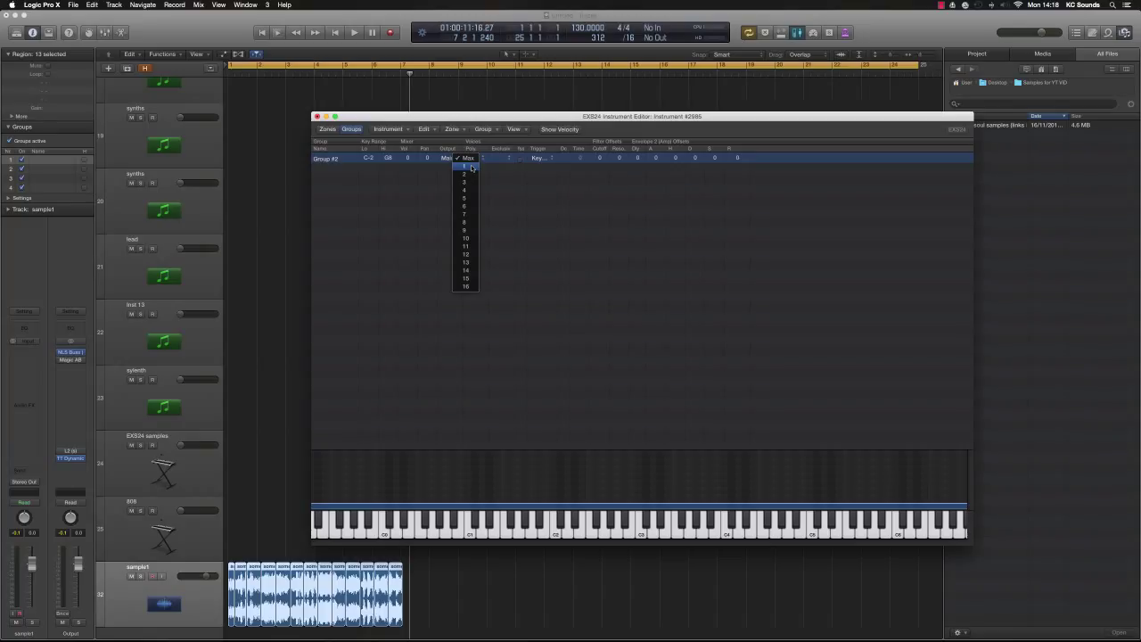
click(472, 166)
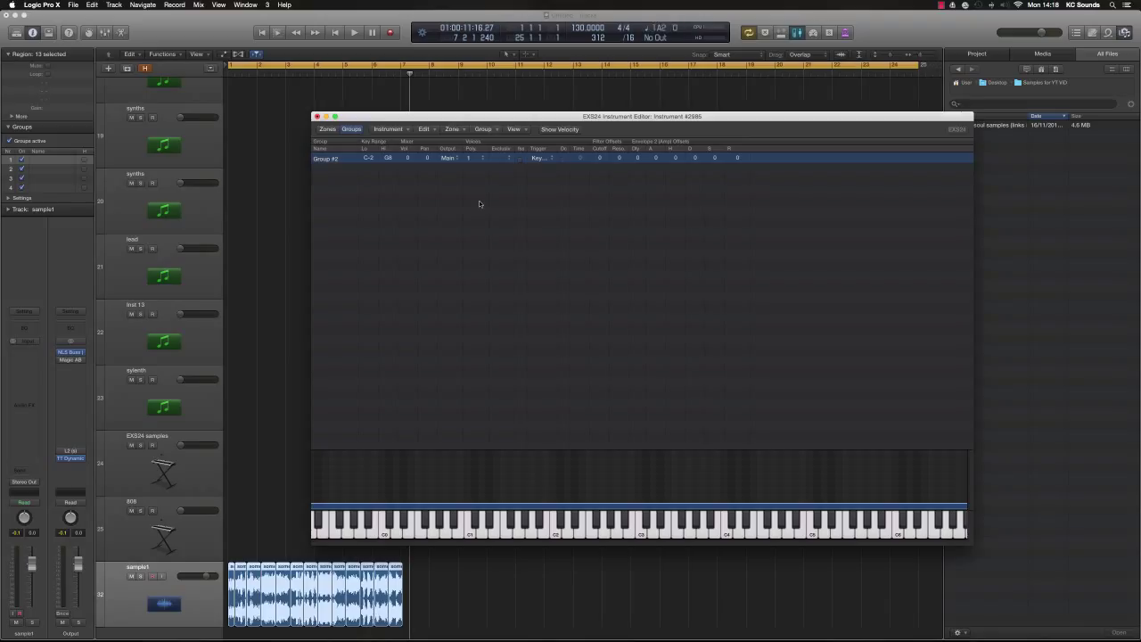
click(178, 464)
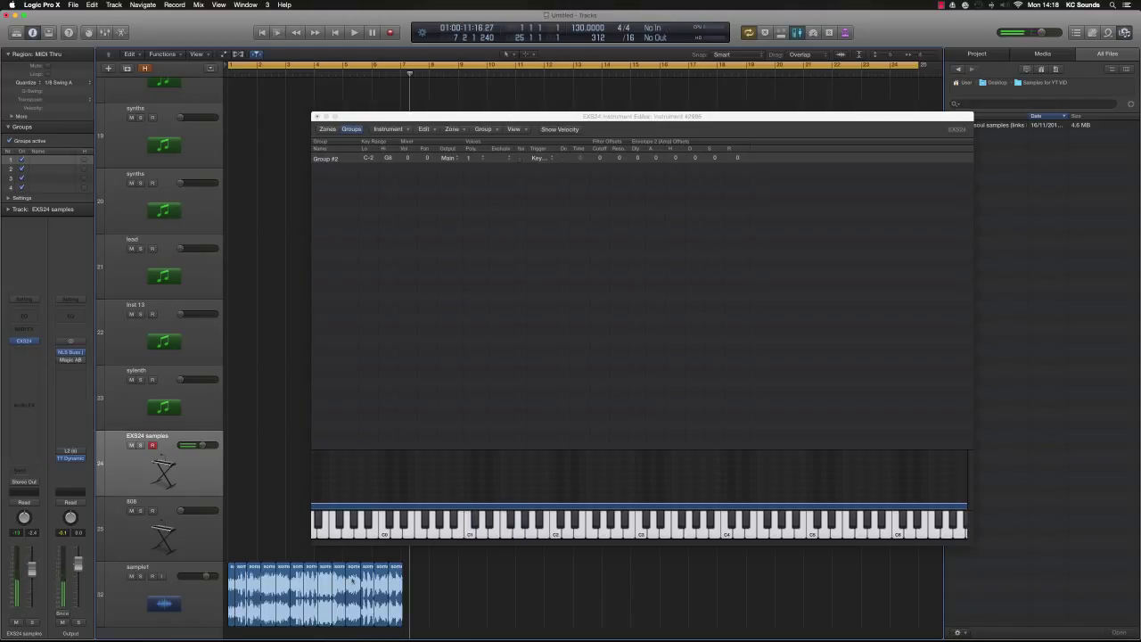
Save the edited instrument as 'NEW SAMPLE VID' and close the EXS24 editor
click(317, 117)
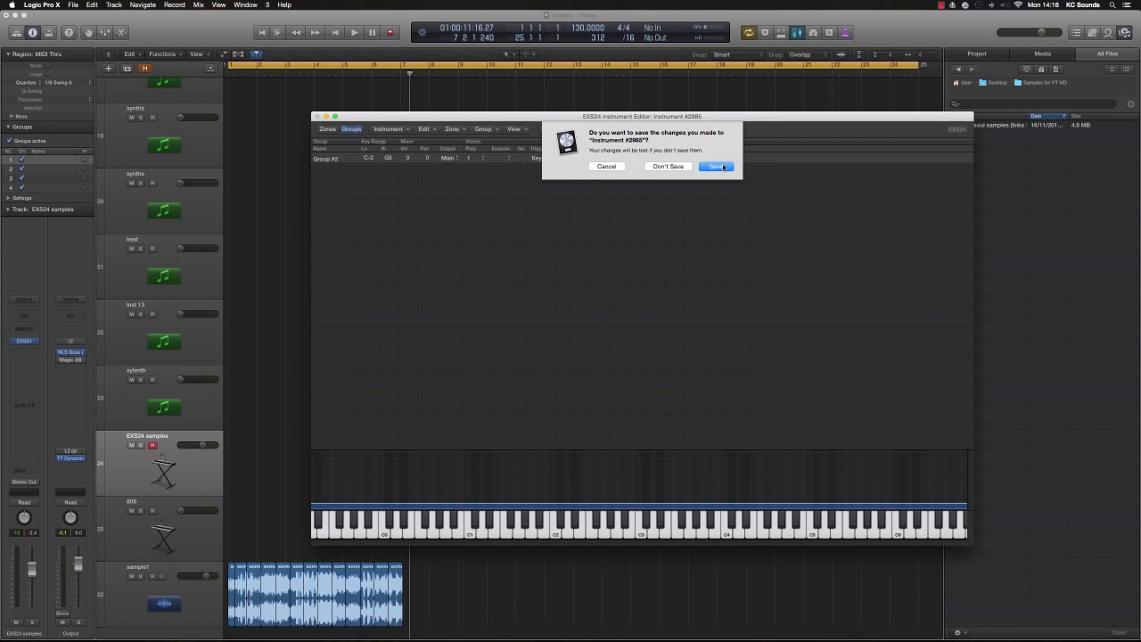
click(718, 167)
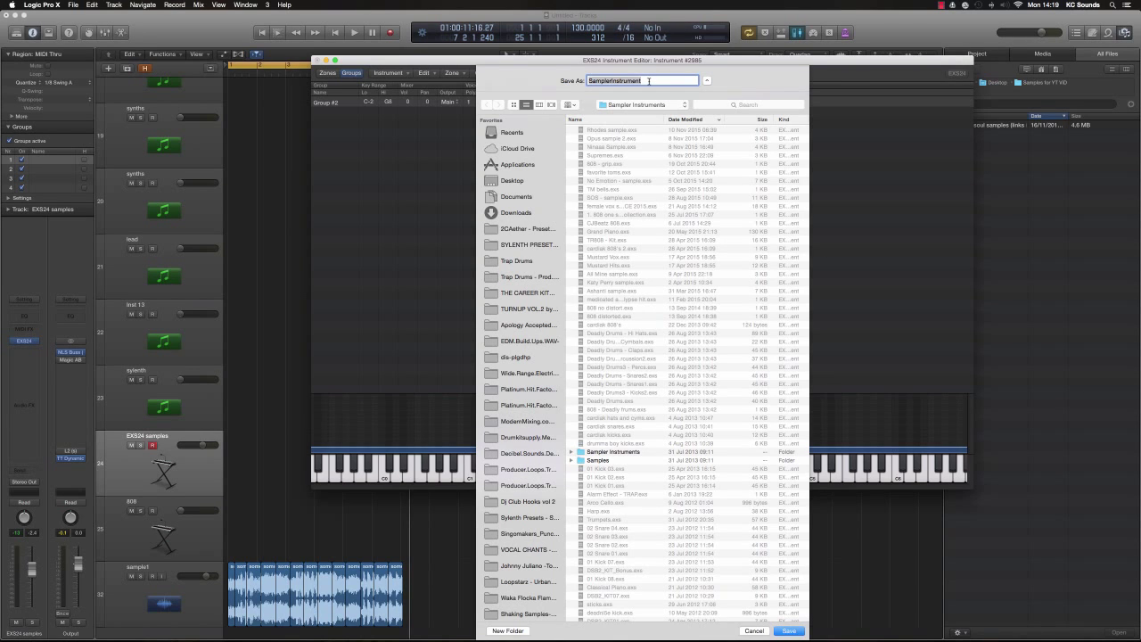
text(NEW SAMPLE VID)
click(796, 632)
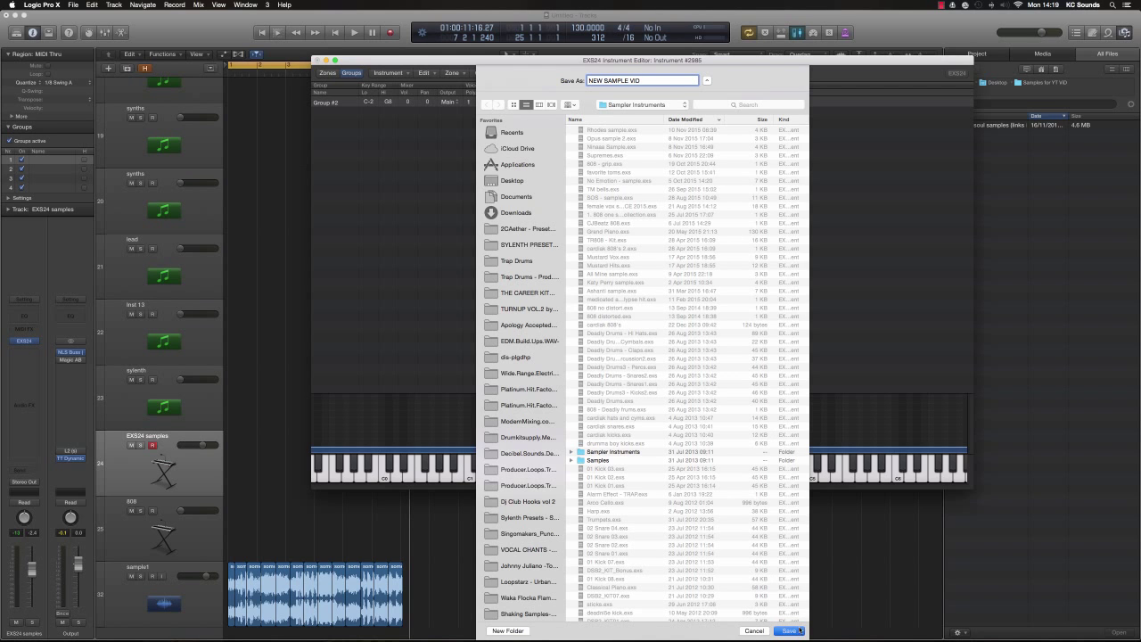
key(super+w)
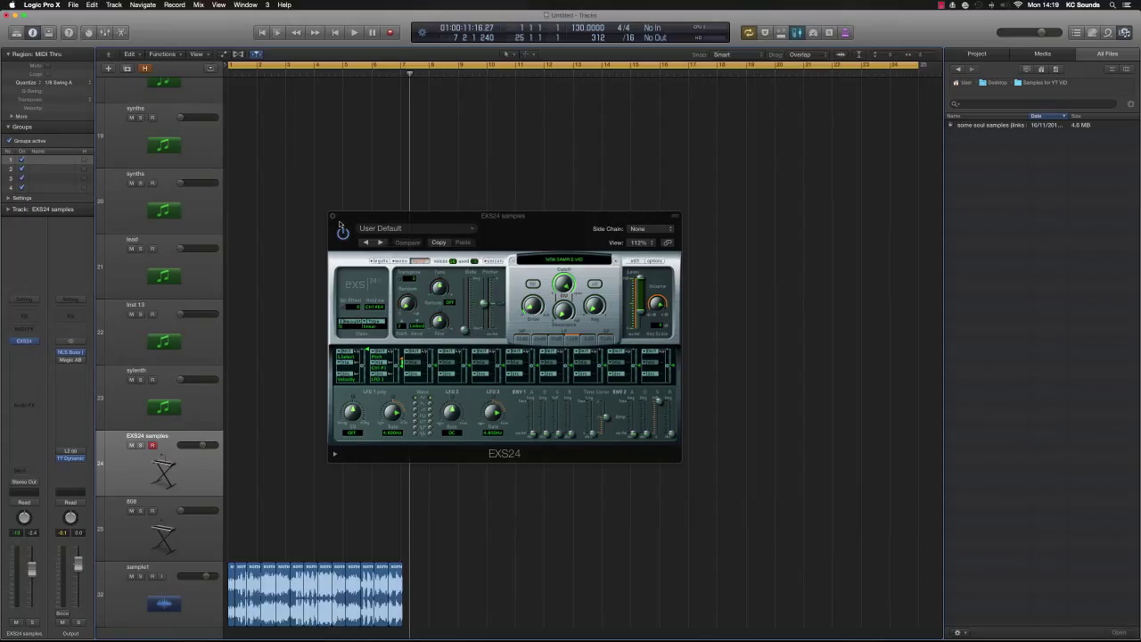
Close the EXS24 window and shrink the track heights with Cmd-Up until nearly all tracks fit
click(332, 217)
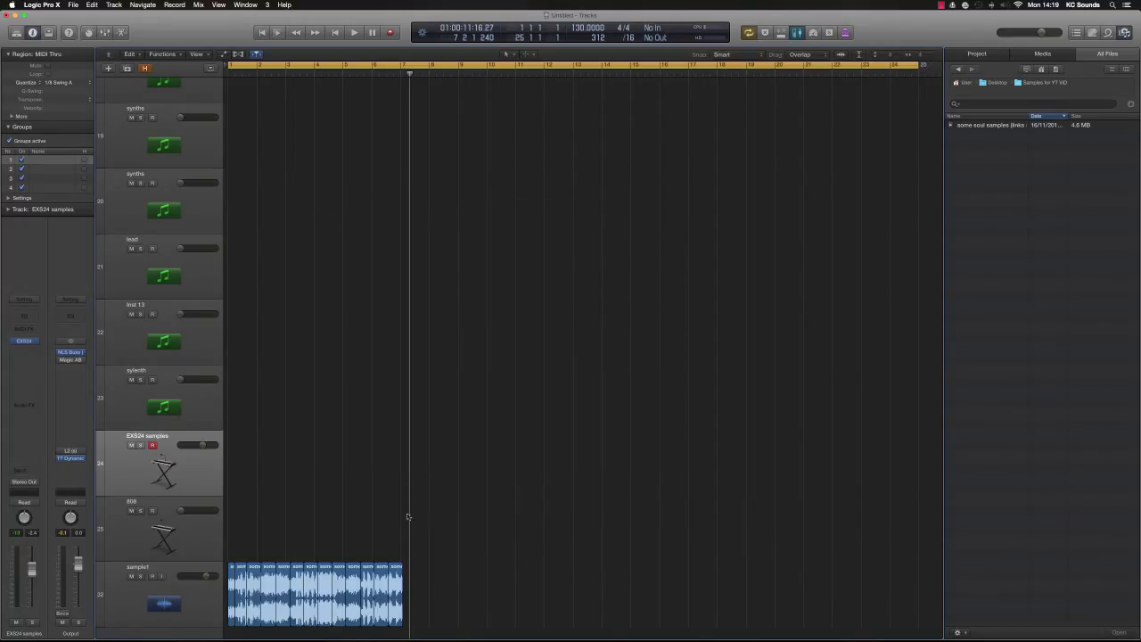
key(super+Up)
key(super+a)
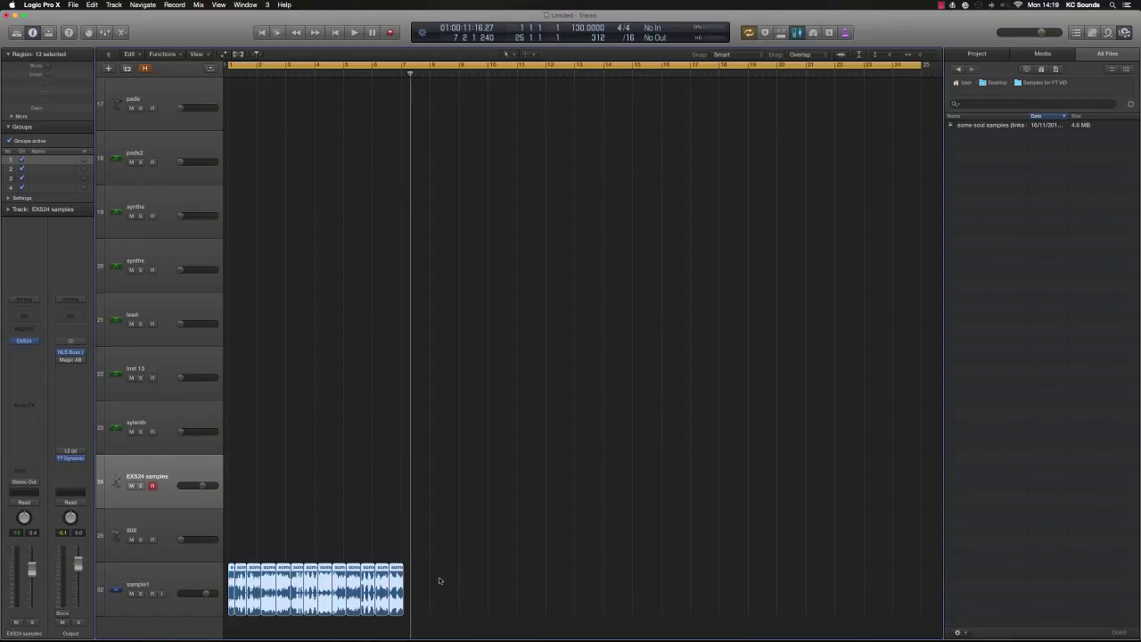
key(super+Up)
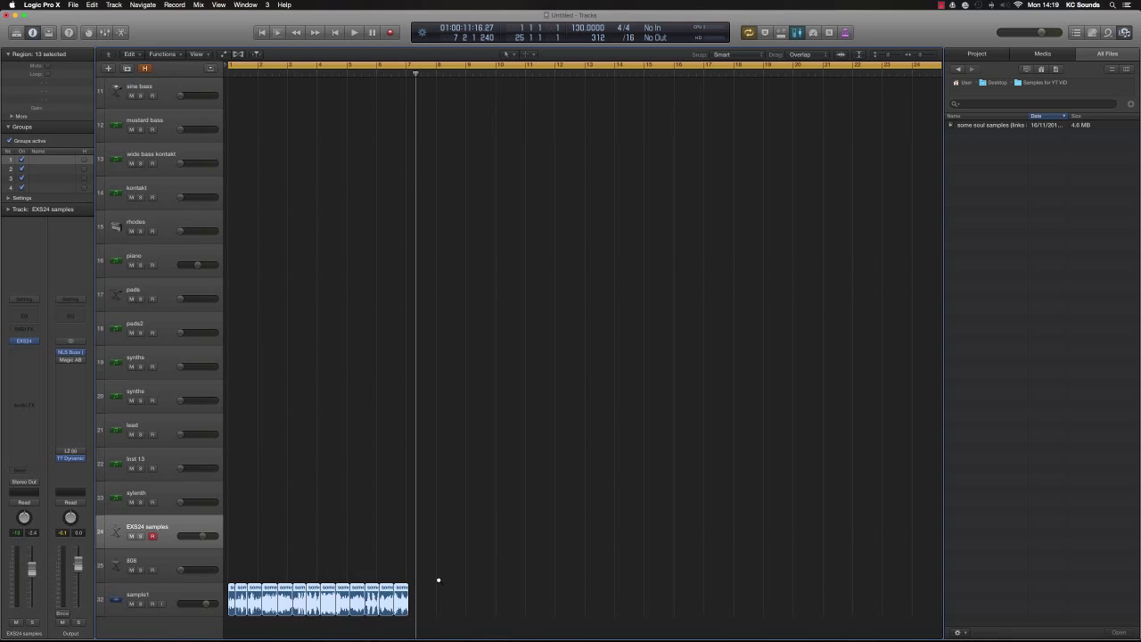
key(super+Up)
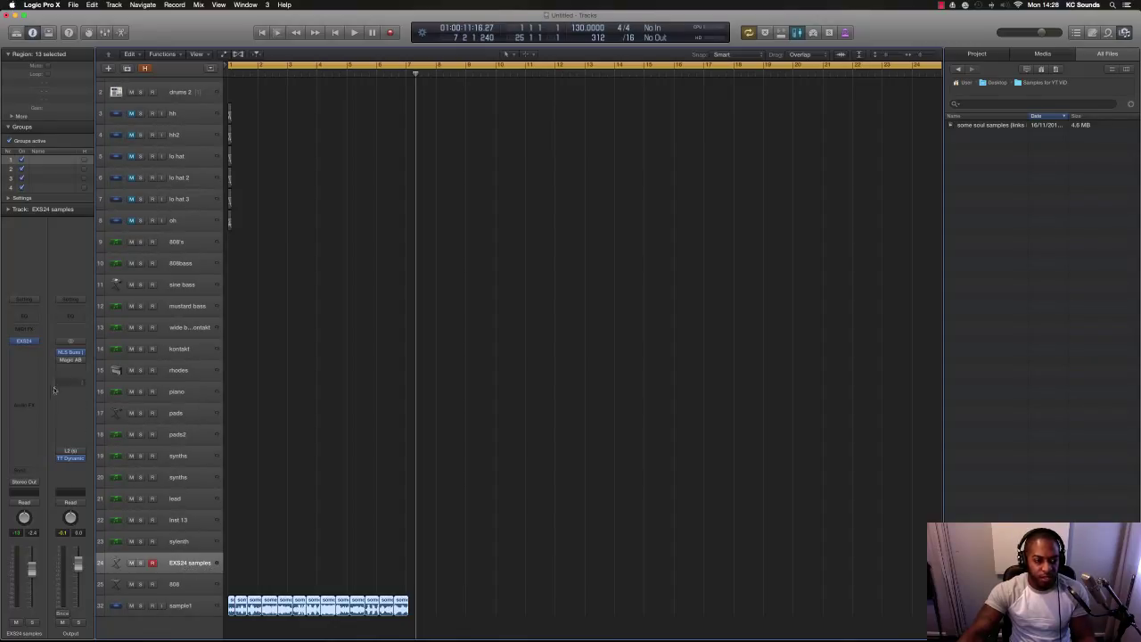
Reopen the EXS24, tune it up to +31, and lower the track's volume fader
click(26, 343)
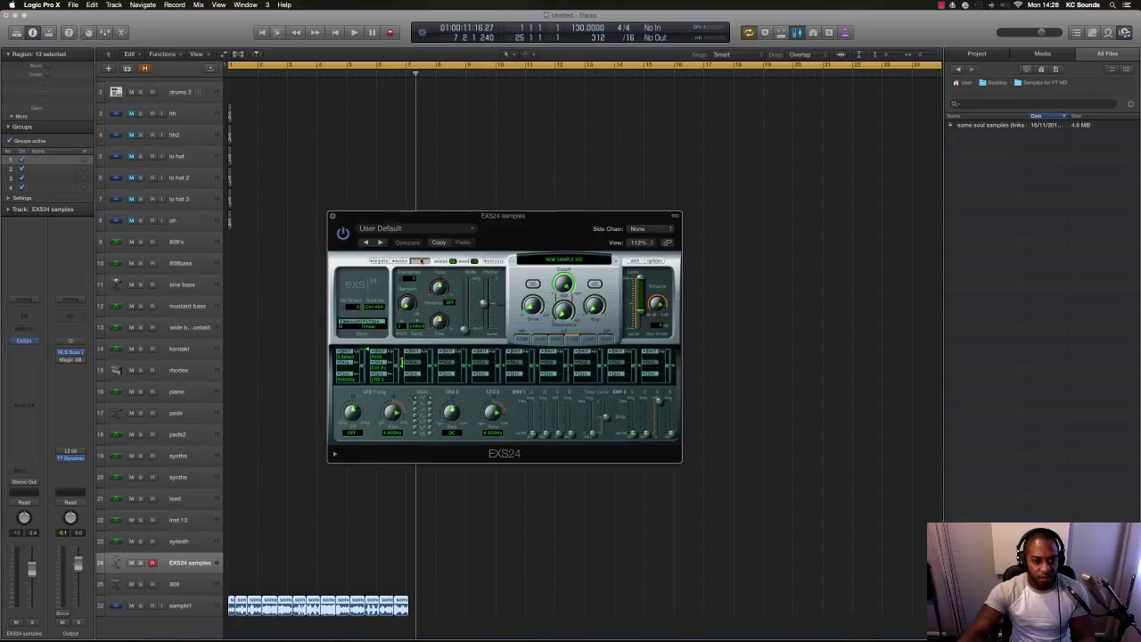
drag(439, 293, 439, 283)
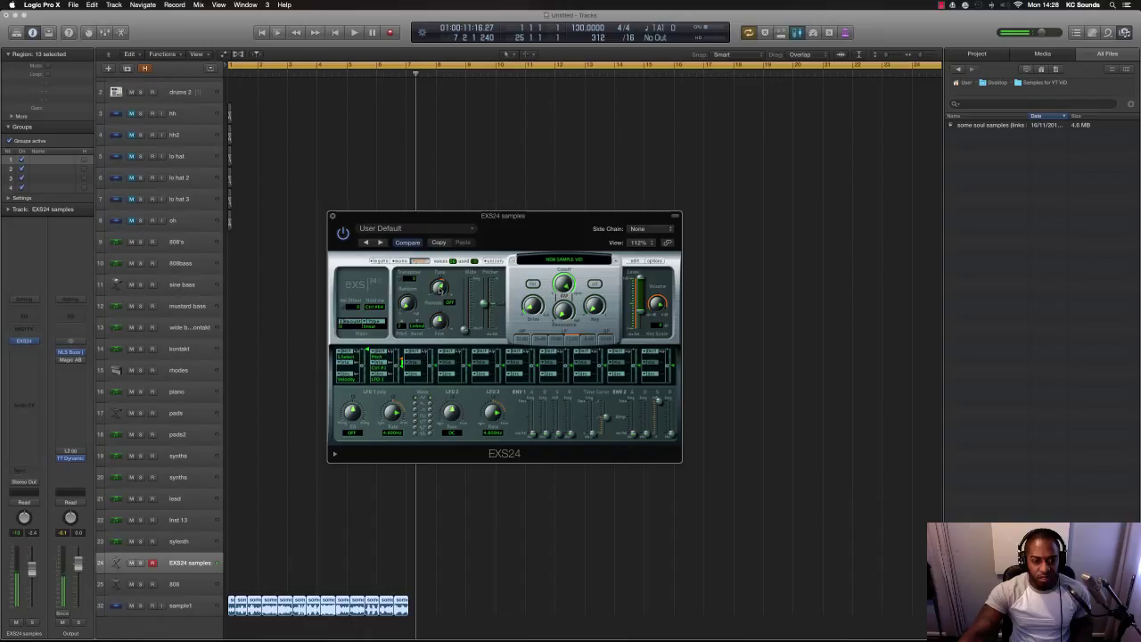
drag(32, 567, 31, 593)
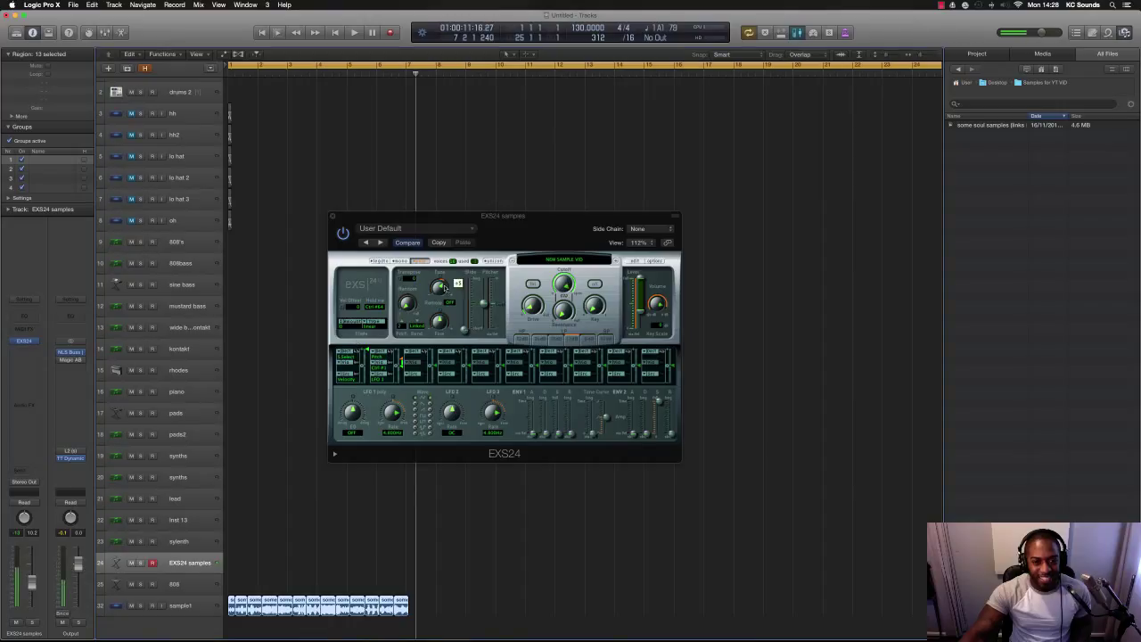
drag(441, 286, 440, 285)
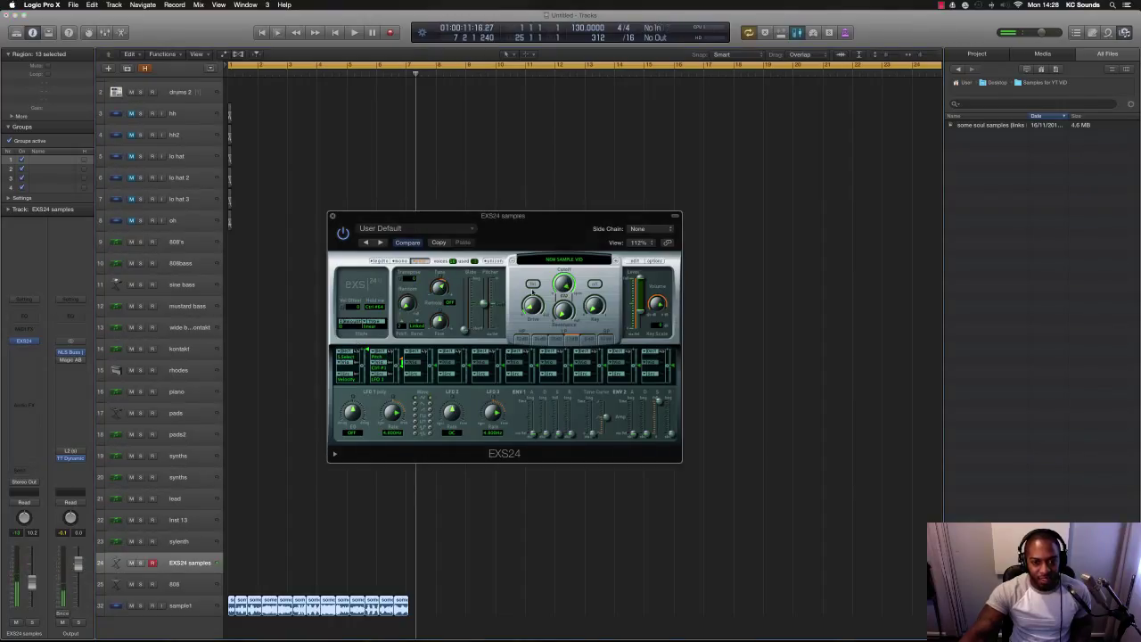
Adjust the filter mode and resonance, then slightly lengthen the ENV 2 attack
click(532, 284)
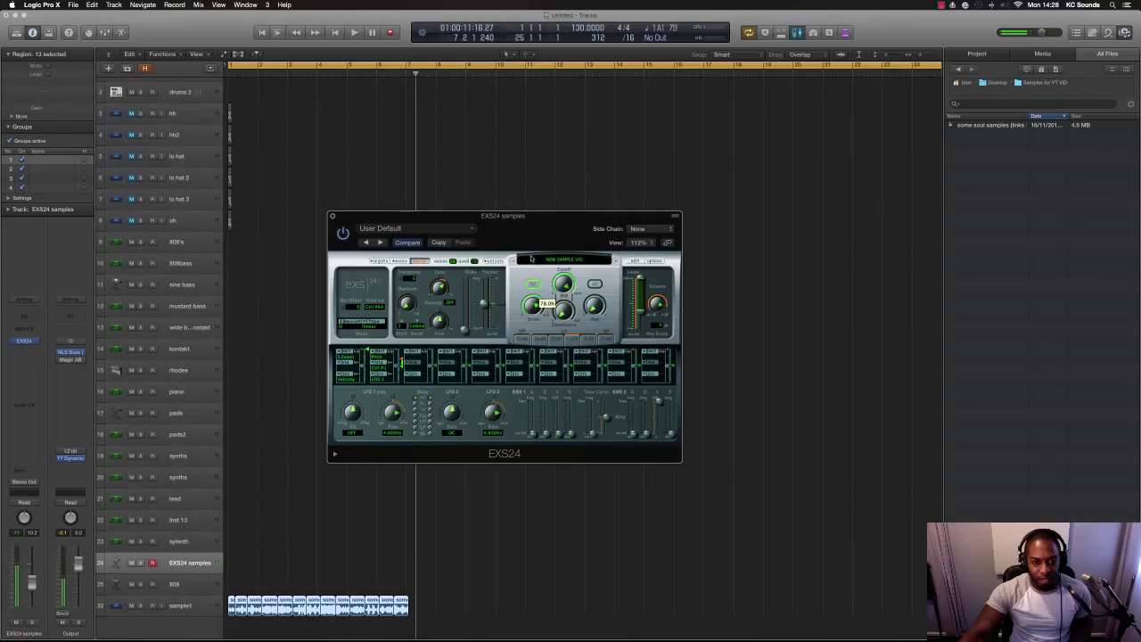
click(595, 284)
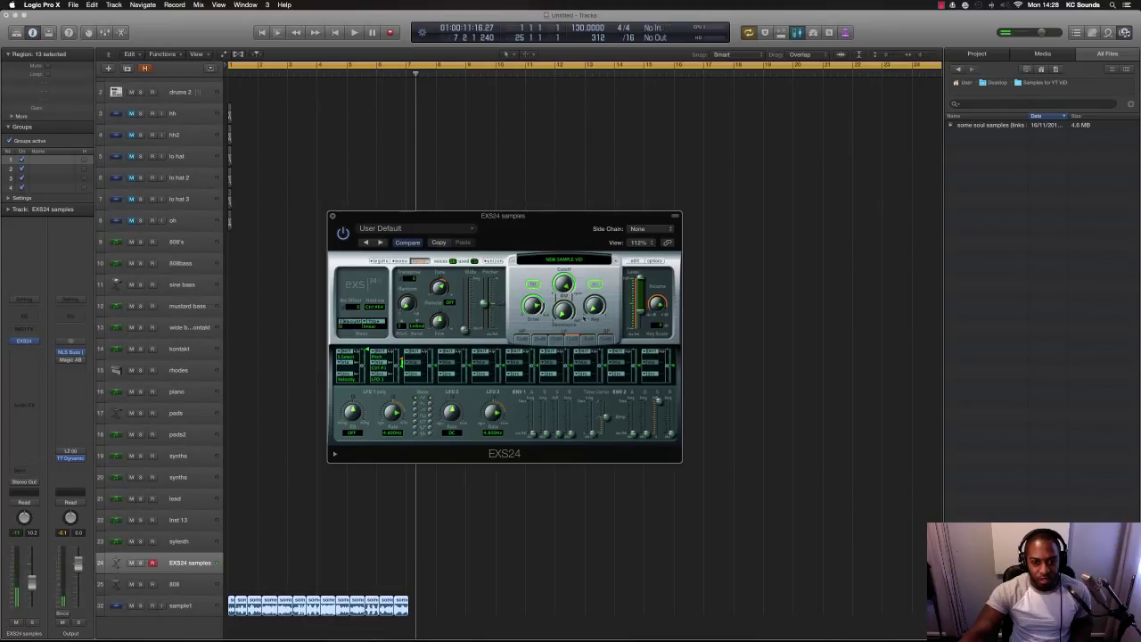
click(564, 303)
drag(563, 299, 562, 302)
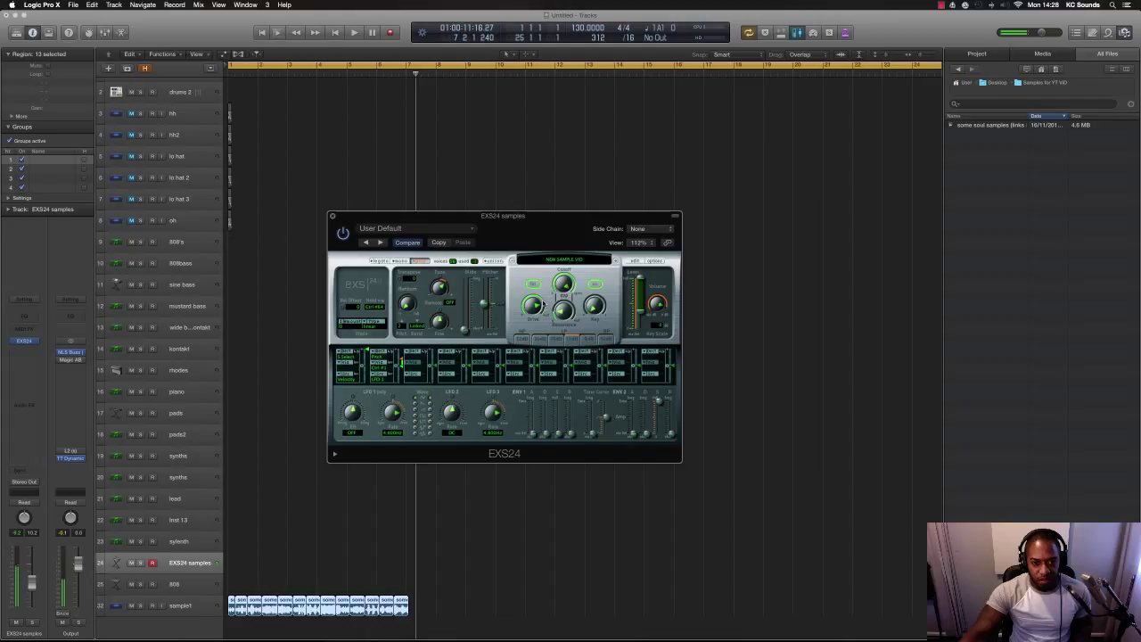
click(532, 284)
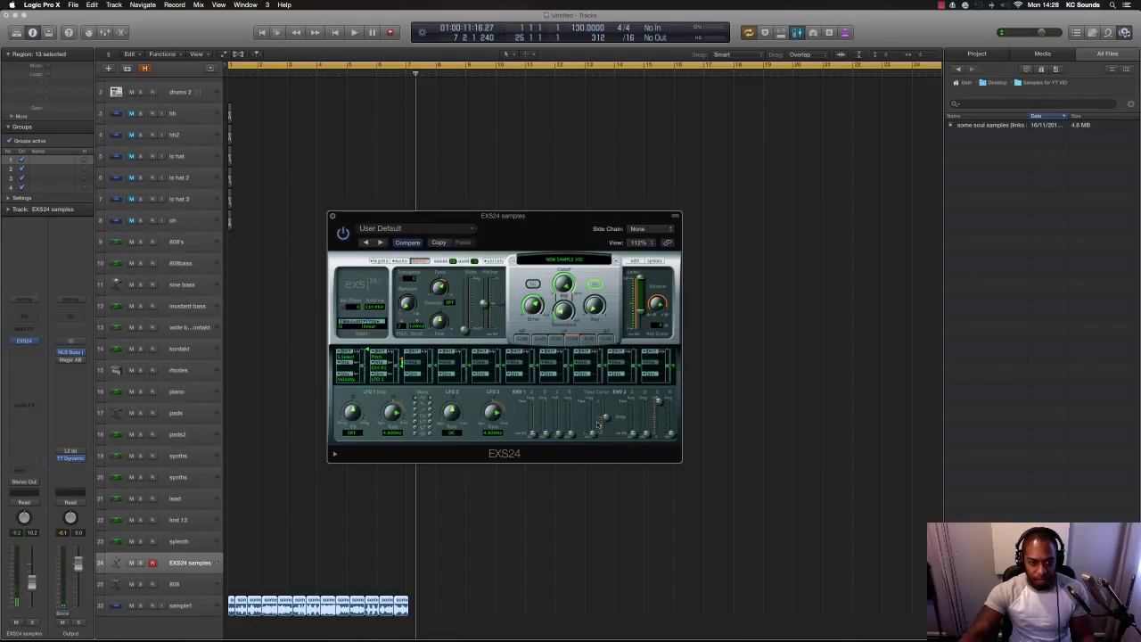
drag(634, 428, 648, 437)
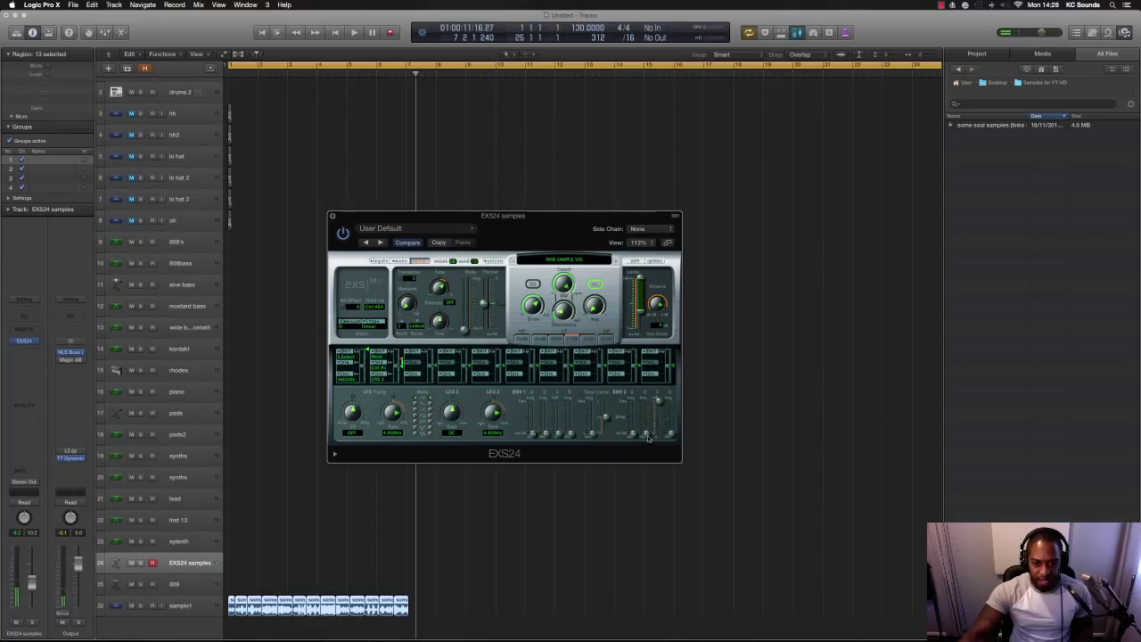